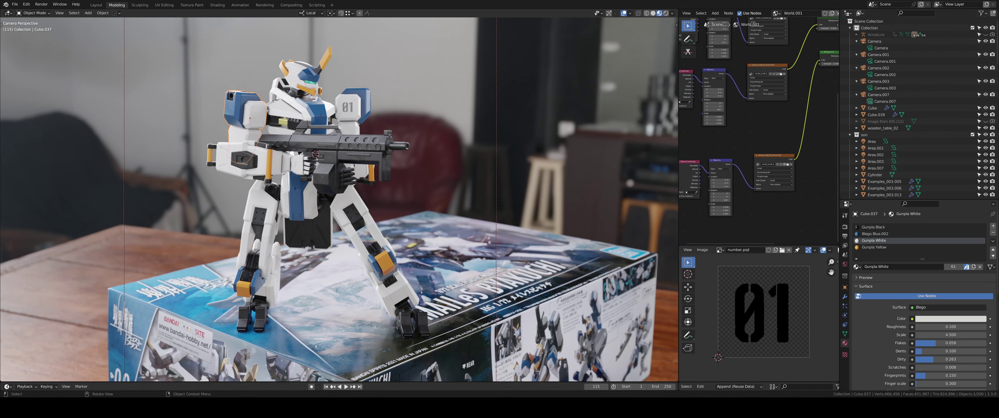
# Step: Orbit and zoom in on the robot standing on the kit box
pyautogui.moveTo(445, 147)
pyautogui.mouseDown(button='middle')
pyautogui.moveTo(426, 158)
pyautogui.moveTo(375, 155)
pyautogui.moveTo(380, 142)
pyautogui.moveTo(304, 142)
pyautogui.mouseUp(button='middle')
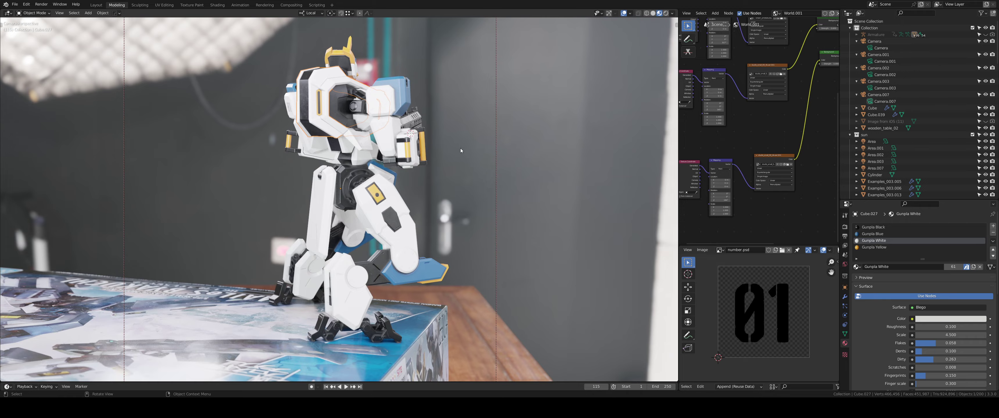
pyautogui.moveTo(461, 151)
pyautogui.mouseDown(button='middle')
pyautogui.moveTo(371, 150)
pyautogui.moveTo(406, 162)
pyautogui.mouseUp(button='middle')
pyautogui.scroll(3, 404, 203)
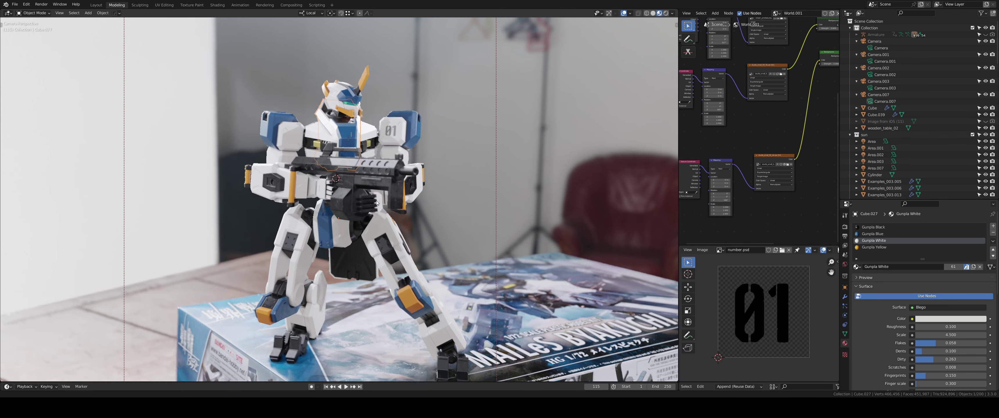
pyautogui.keyDown('shift'); pyautogui.moveTo(403, 202); pyautogui.dragTo(387, 237, button='middle'); pyautogui.keyUp('shift')
# Step: Select the robot's head piece and briefly inspect its mesh in Edit Mode
pyautogui.click(356, 152)
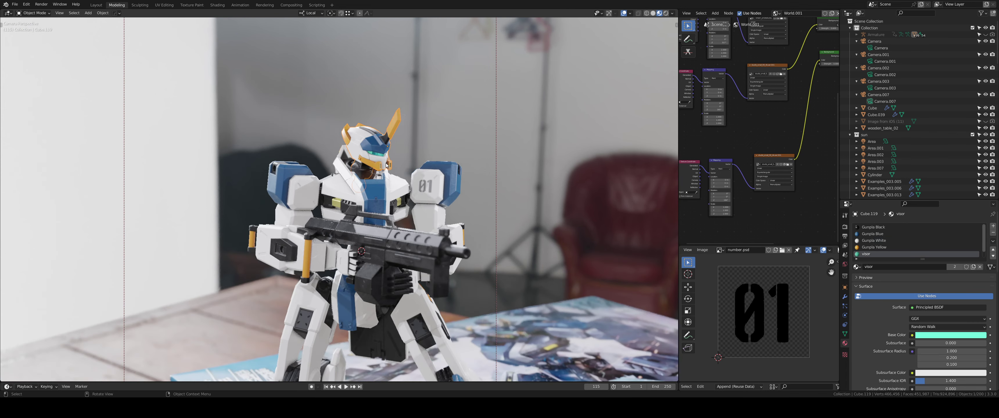
pyautogui.scroll(3, 438, 164)
pyautogui.scroll(2, 381, 224)
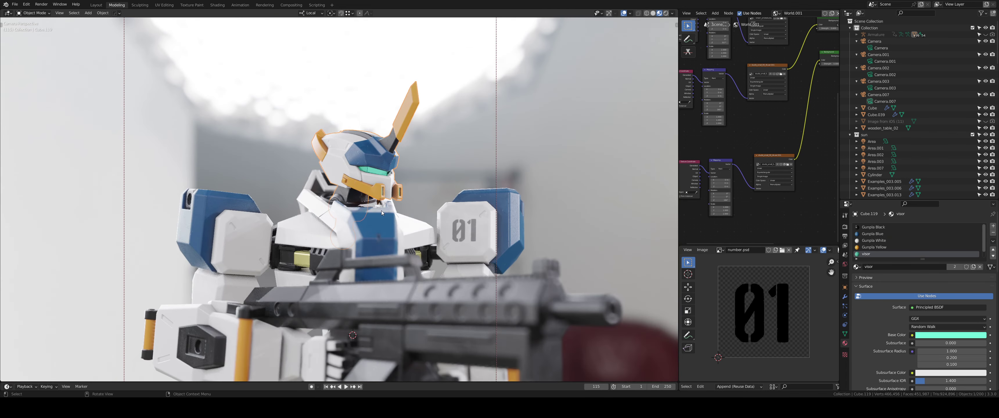
pyautogui.scroll(2, 382, 211)
pyautogui.scroll(1, 395, 213)
pyautogui.keyDown('shift'); pyautogui.moveTo(364, 241); pyautogui.dragTo(350, 252, button='middle'); pyautogui.keyUp('shift')
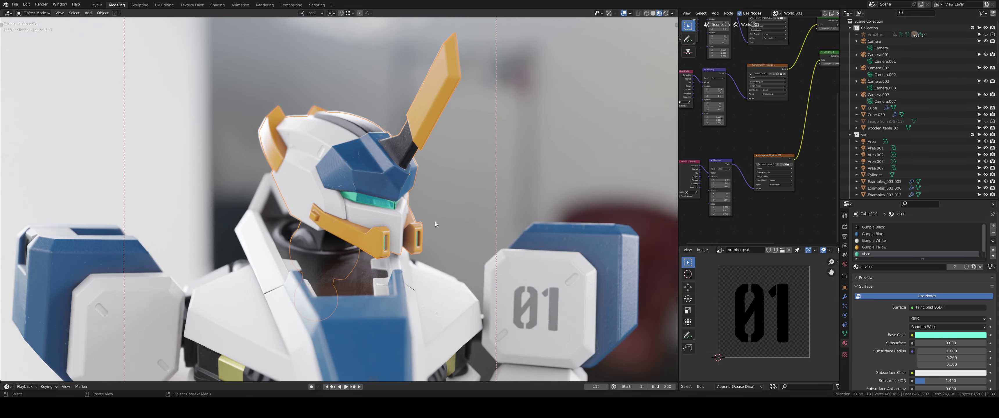
pyautogui.press('Tab')
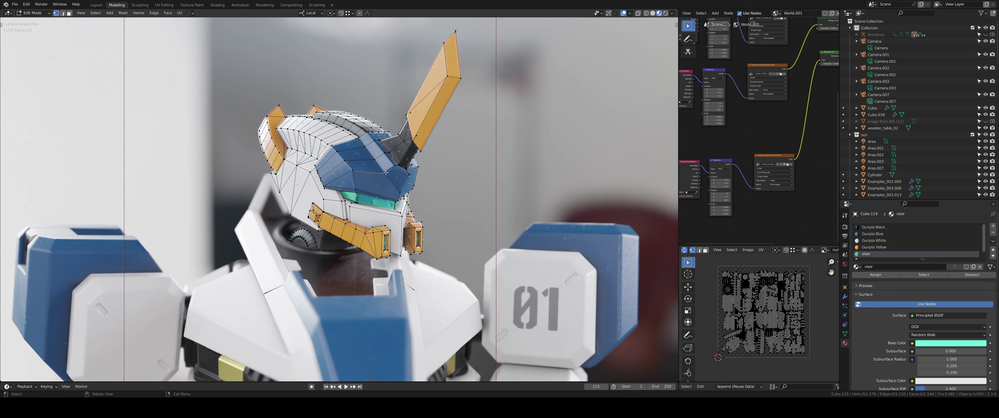
pyautogui.moveTo(430, 201)
pyautogui.mouseDown(button='middle')
pyautogui.moveTo(365, 196)
pyautogui.moveTo(434, 203)
pyautogui.mouseUp(button='middle')
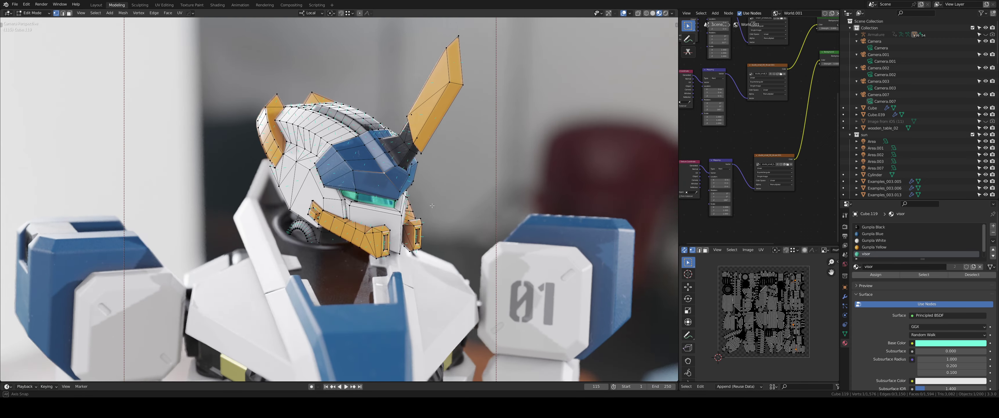
pyautogui.press('Tab')
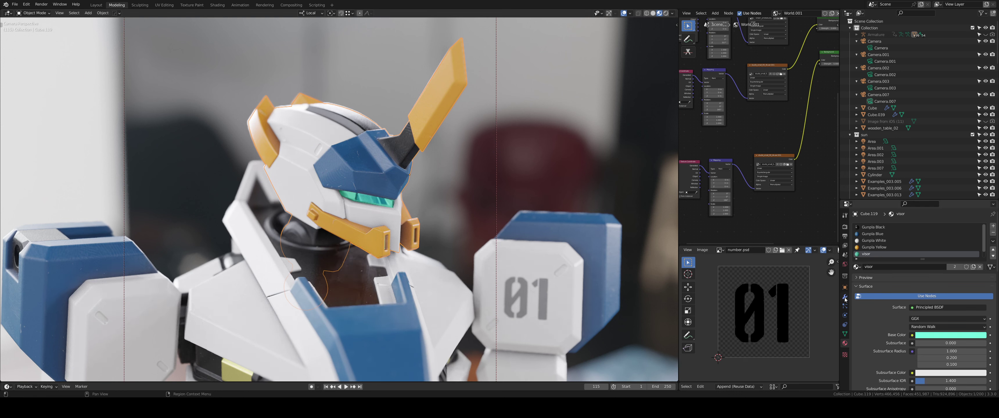
# Step: Toggle the helmet's Bevel modifier off and on in the viewport, leaving it on
pyautogui.click(845, 298)
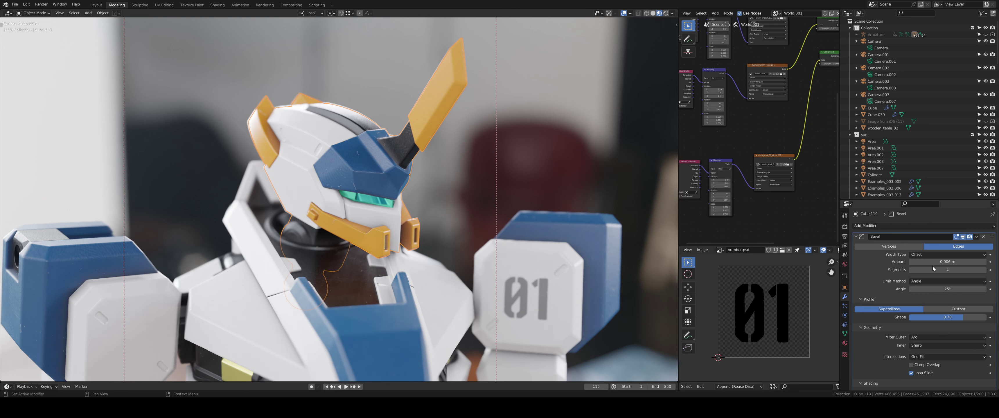
pyautogui.click(965, 238)
pyautogui.click(964, 238)
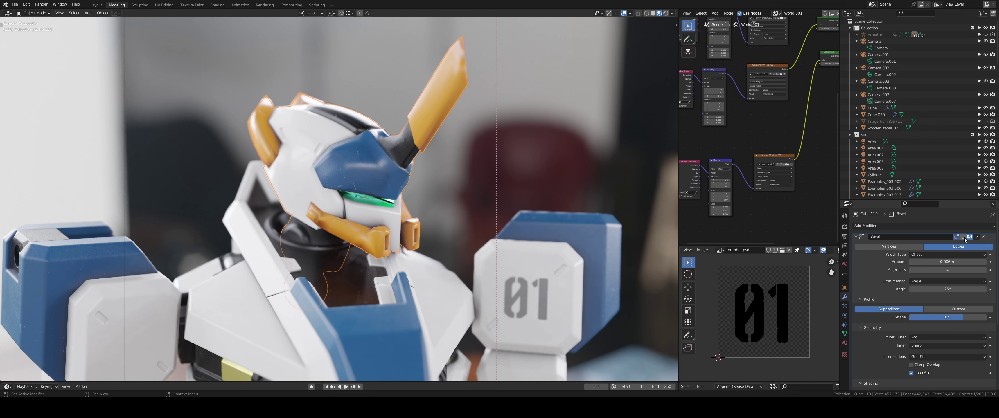
pyautogui.click(964, 237)
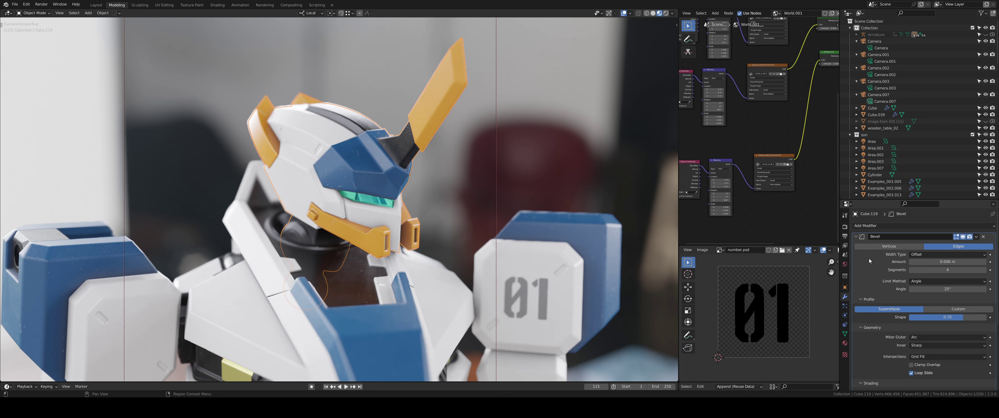
pyautogui.click(964, 237)
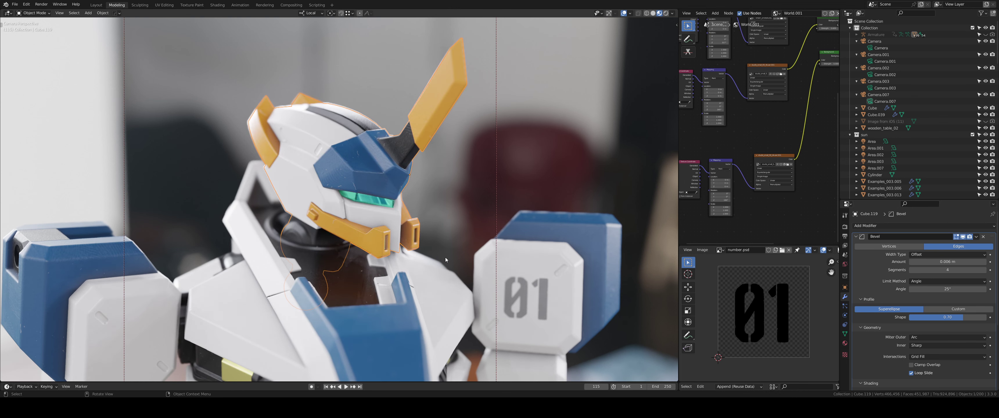
pyautogui.scroll(-2, 436, 247)
pyautogui.scroll(-2, 437, 233)
pyautogui.scroll(-2, 435, 209)
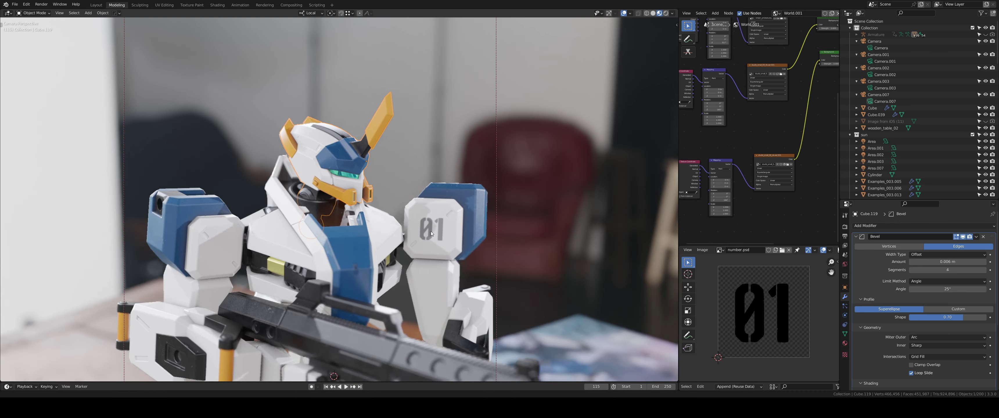
pyautogui.scroll(-2, 434, 188)
pyautogui.moveTo(435, 189)
pyautogui.mouseDown(button='middle')
pyautogui.moveTo(381, 248)
pyautogui.moveTo(382, 191)
pyautogui.mouseUp(button='middle')
pyautogui.scroll(-5, 380, 250)
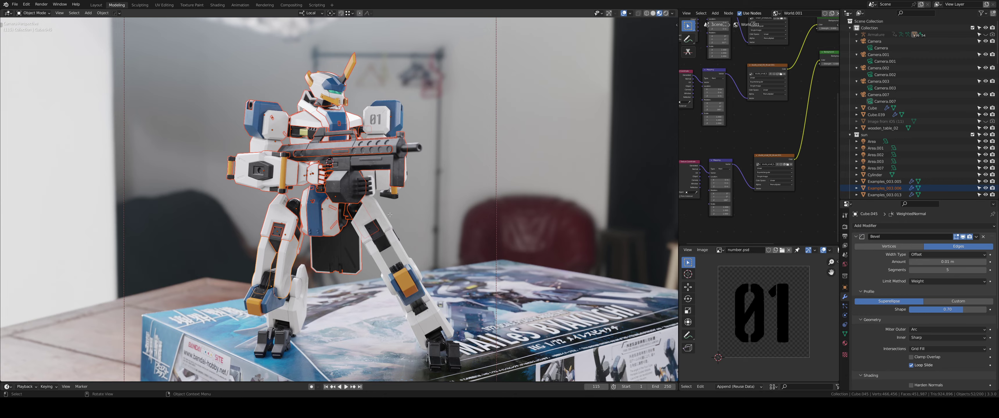
pyautogui.press('Tab')
pyautogui.scroll(2, 372, 223)
pyautogui.scroll(1, 360, 229)
pyautogui.scroll(2, 347, 235)
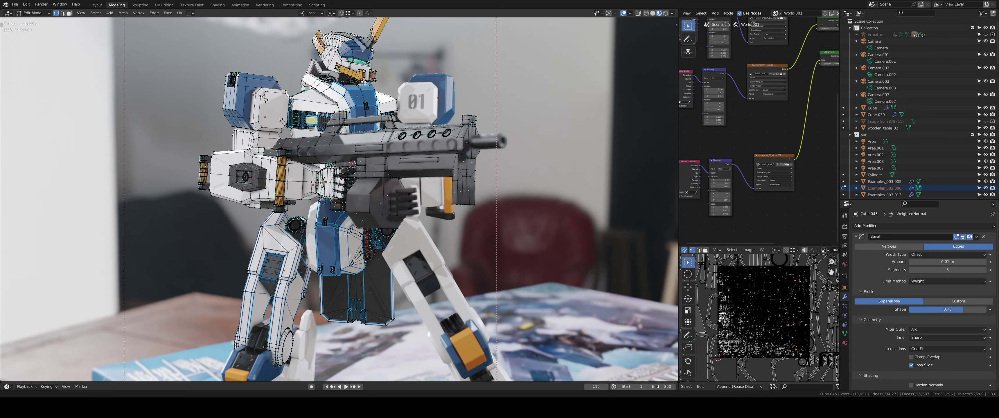
pyautogui.moveTo(346, 234)
pyautogui.mouseDown(button='middle')
pyautogui.moveTo(412, 234)
pyautogui.moveTo(347, 235)
pyautogui.mouseUp(button='middle')
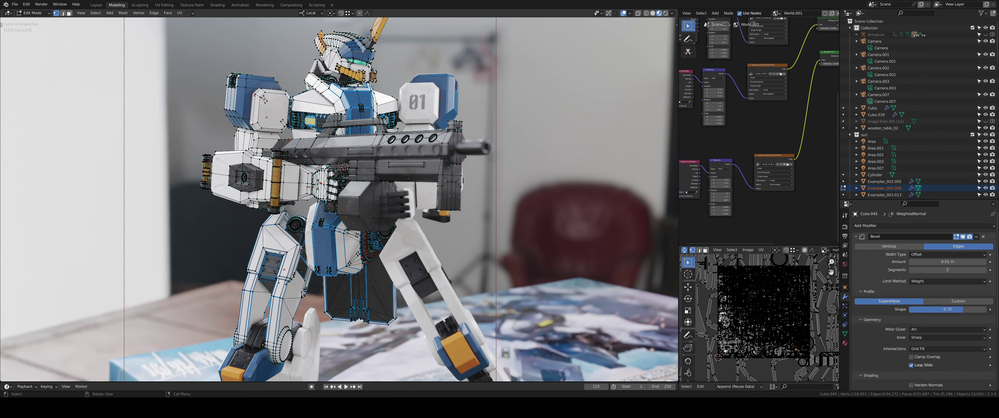
pyautogui.press('Tab')
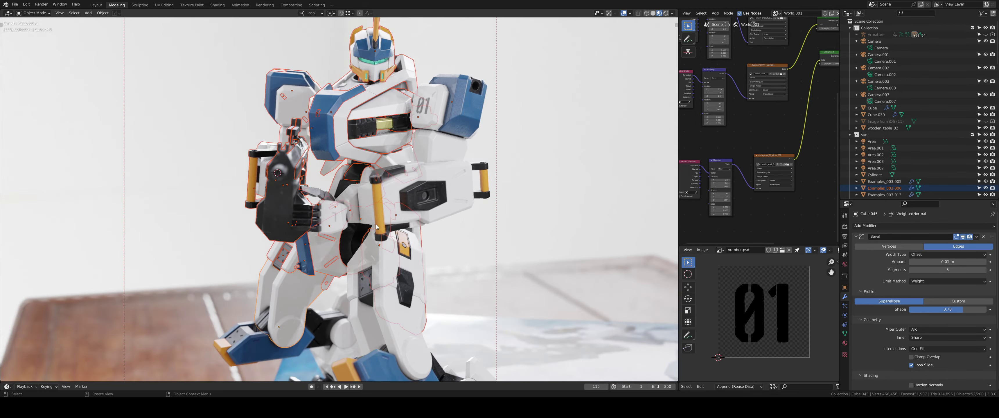
# Step: Deselect all of the robot's parts
pyautogui.click(373, 160)
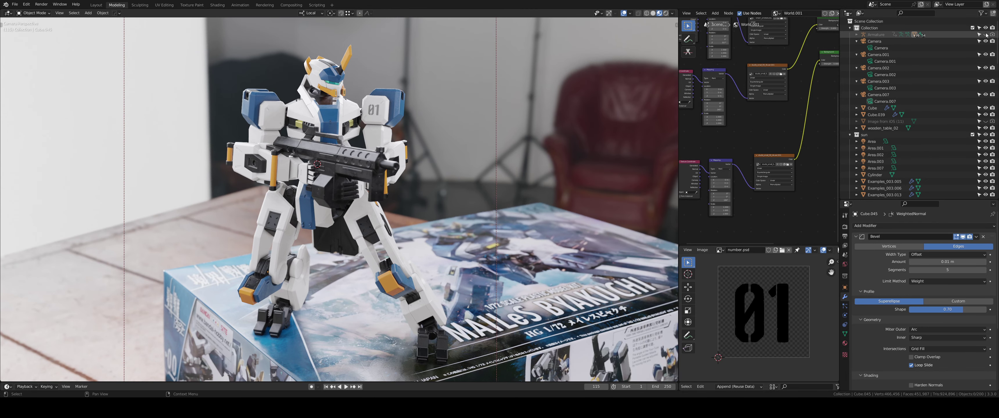
# Step: Unhide the robot's armature and select it
pyautogui.click(985, 34)
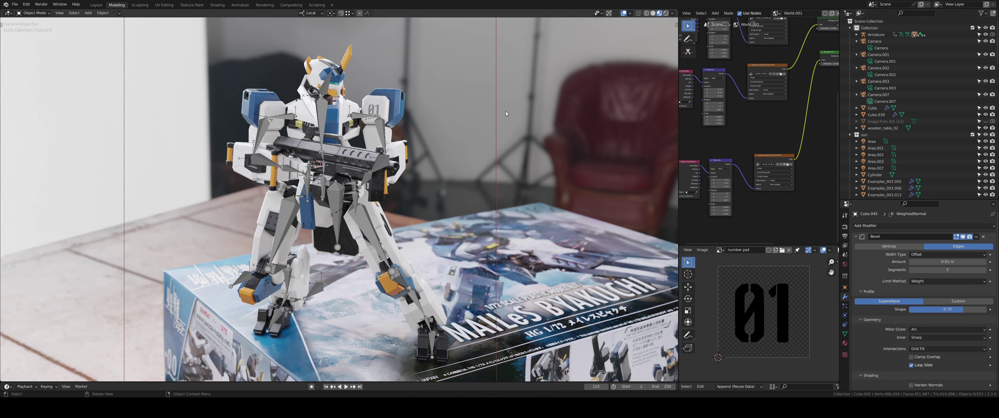
pyautogui.click(342, 190)
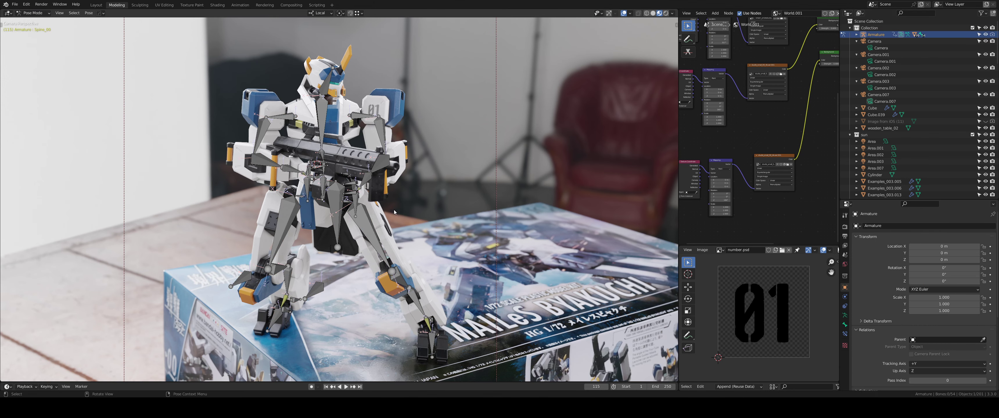
pyautogui.moveTo(394, 212)
pyautogui.mouseDown(button='middle')
pyautogui.moveTo(345, 214)
pyautogui.moveTo(348, 126)
pyautogui.mouseUp(button='middle')
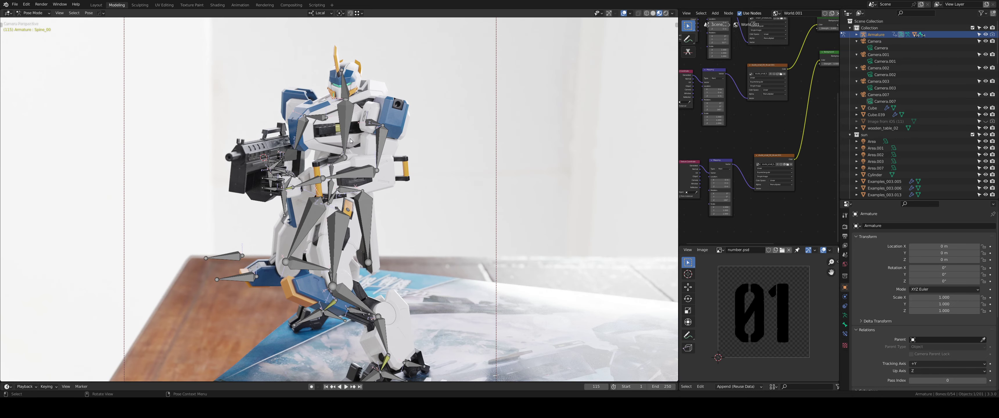
# Step: Try moving the pose bones, undo it, and begin moving the right leg's IK control
pyautogui.press('g')
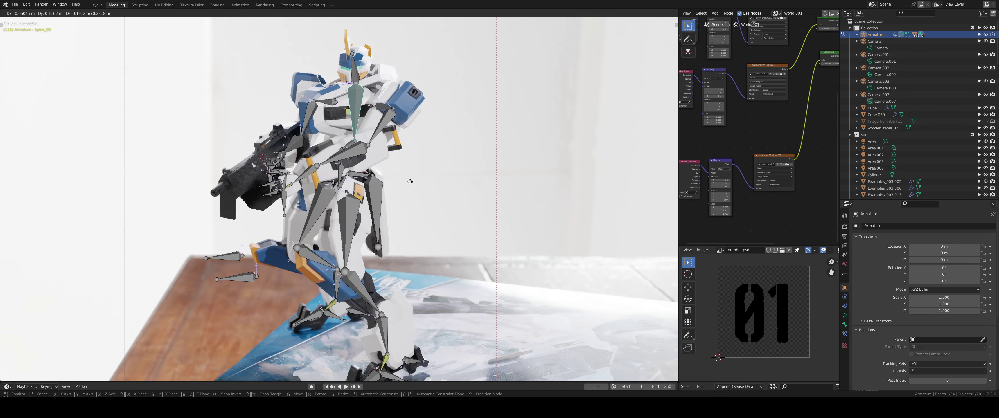
pyautogui.click(371, 214)
pyautogui.hotkey('ctrl', 'z')
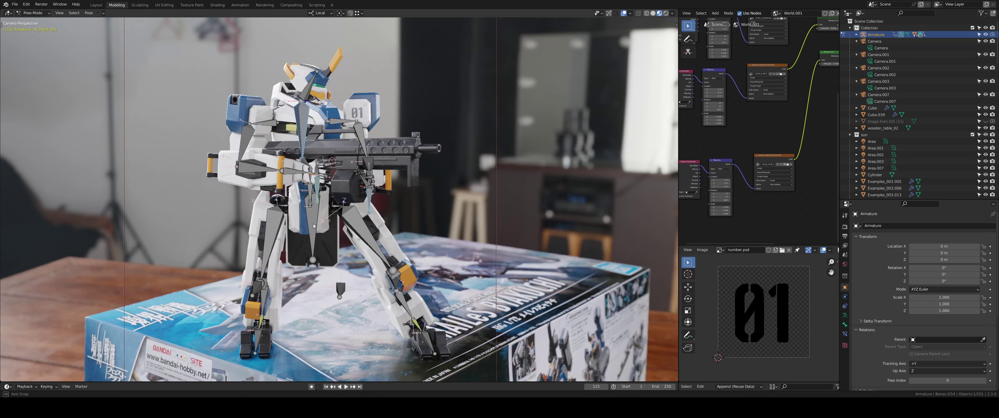
pyautogui.press('g')
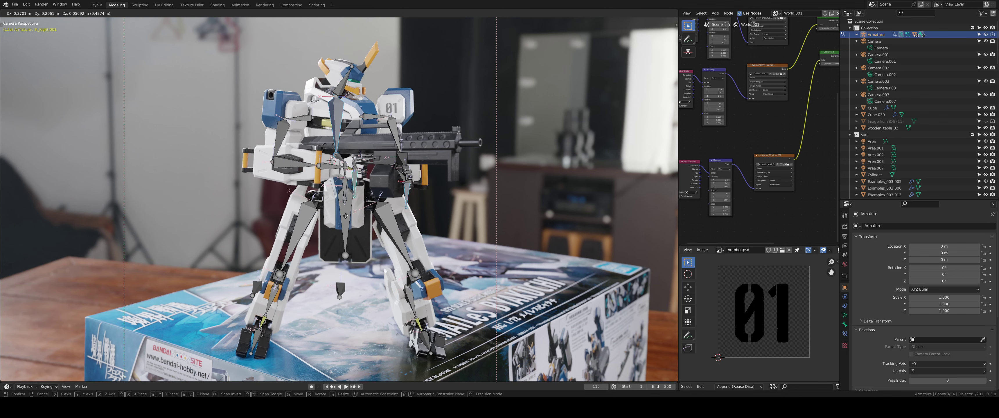
# Step: Reposition the leg IK control, shift the torso and gun, and move the right arm's IK control
pyautogui.click(375, 239)
pyautogui.press('g')
pyautogui.click(339, 201)
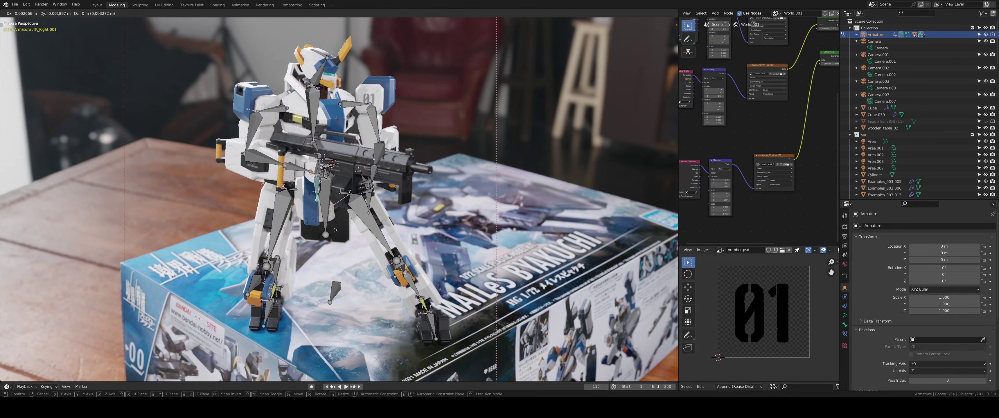
pyautogui.press('g')
pyautogui.click(306, 234)
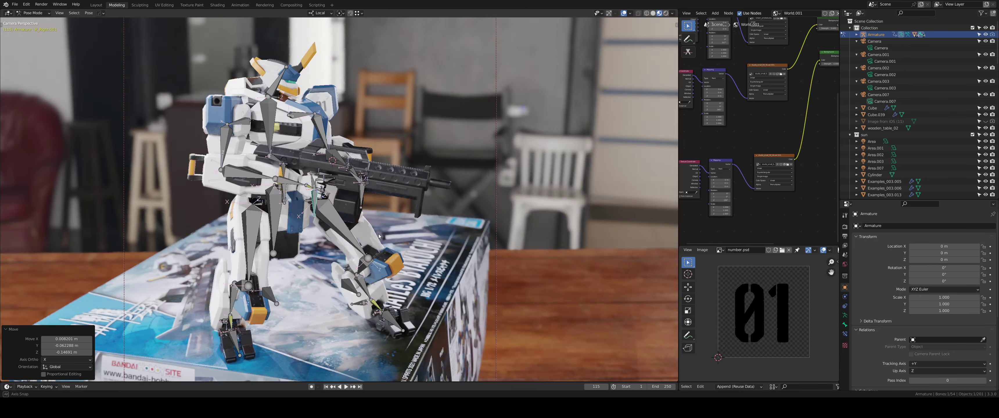
# Step: Rotate and raise the gun arm until the rifle points upward beside the shoulder
pyautogui.press('r')
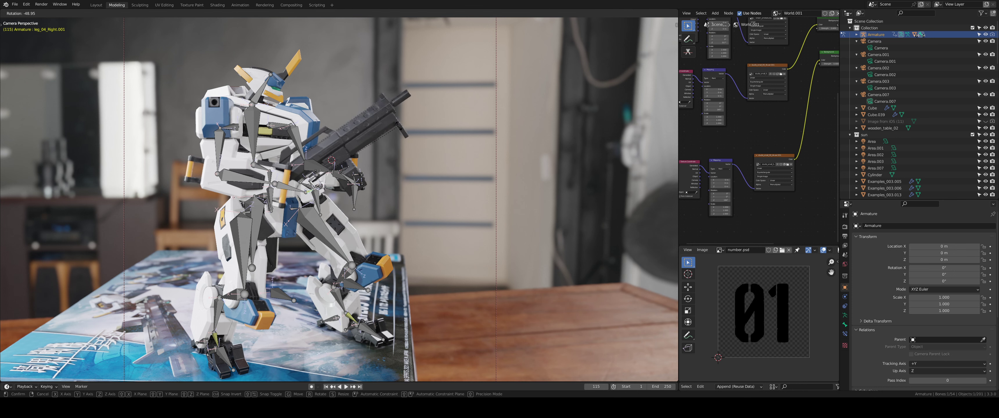
pyautogui.click(335, 206)
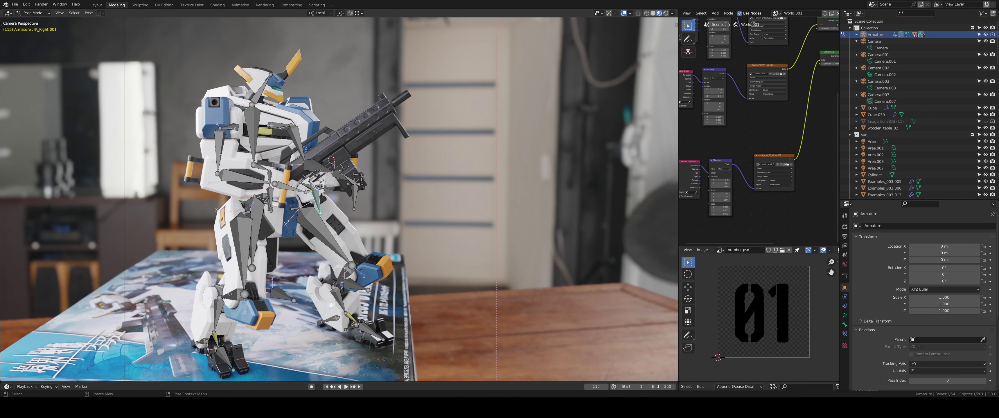
pyautogui.press('g')
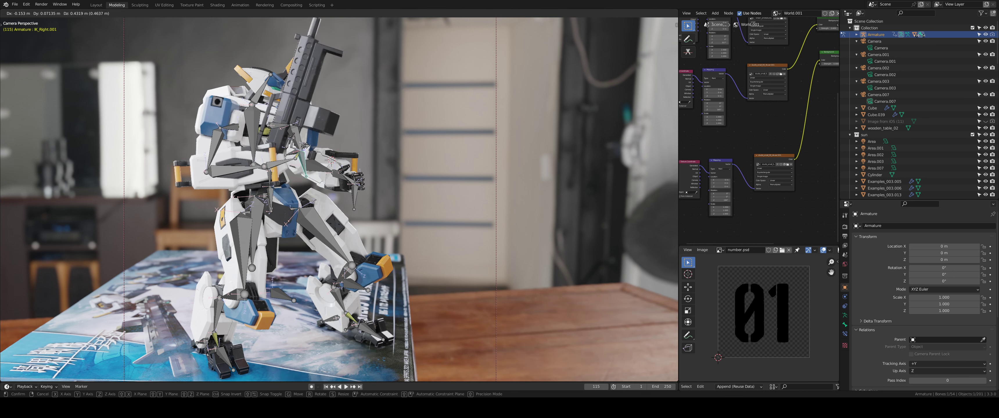
pyautogui.click(306, 146)
pyautogui.press('g')
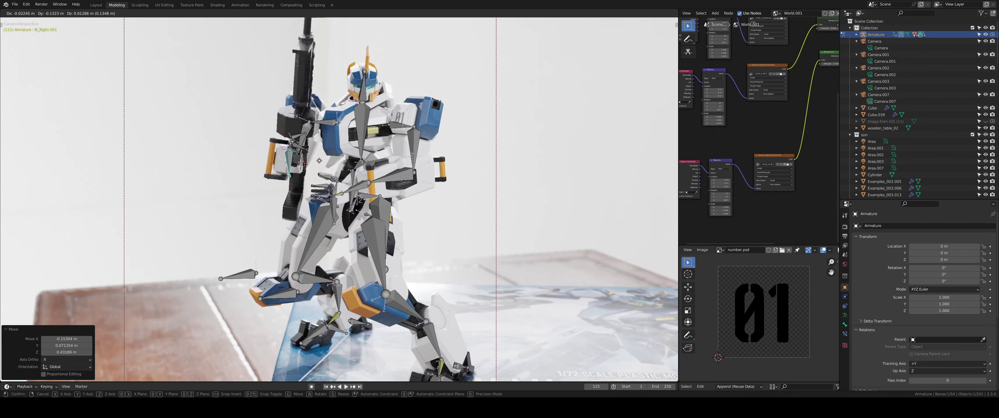
pyautogui.click(319, 161)
pyautogui.press('r')
pyautogui.click(373, 155)
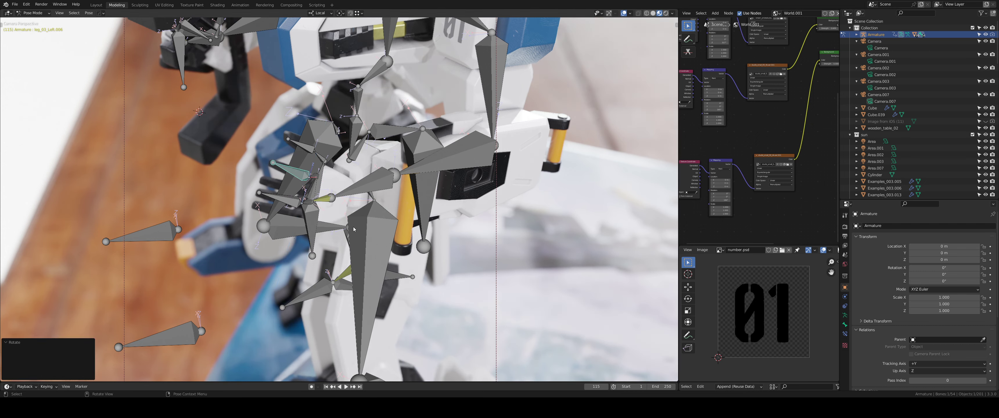
# Step: Rotate the left hand control and give the spine a slight turn
pyautogui.scroll(-3, 343, 203)
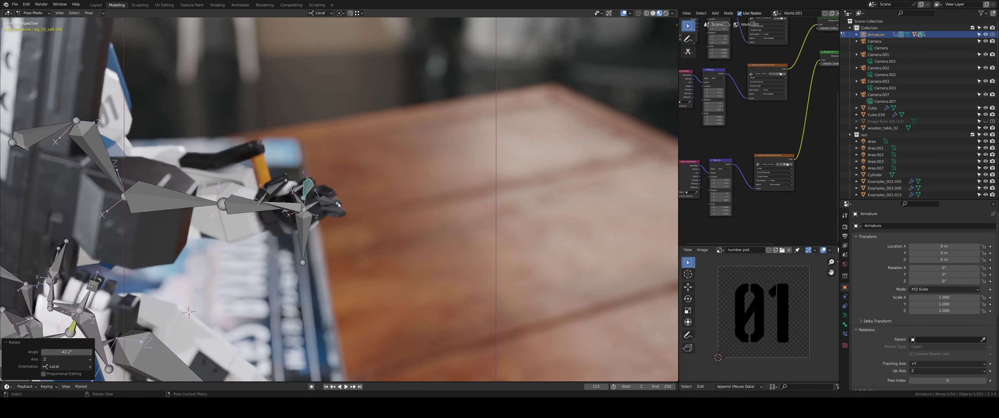
pyautogui.scroll(-3, 319, 206)
pyautogui.click(319, 205)
pyautogui.press('r')
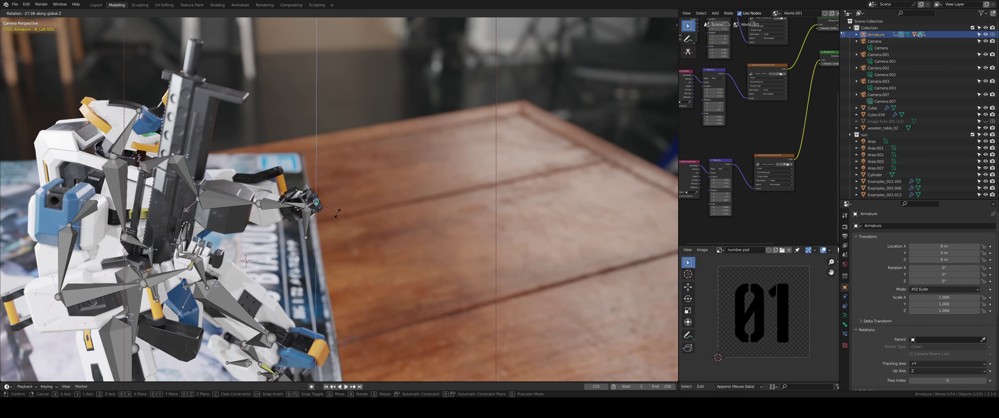
pyautogui.click(319, 216)
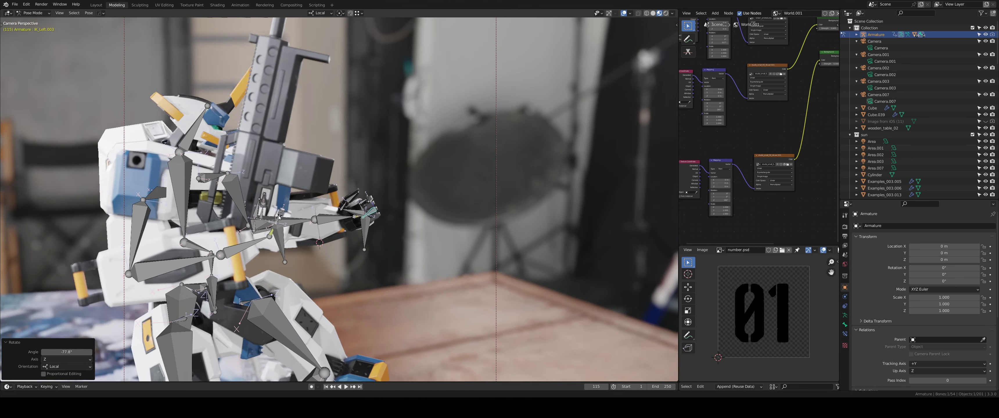
pyautogui.moveTo(278, 217); pyautogui.dragTo(239, 154, button='middle')
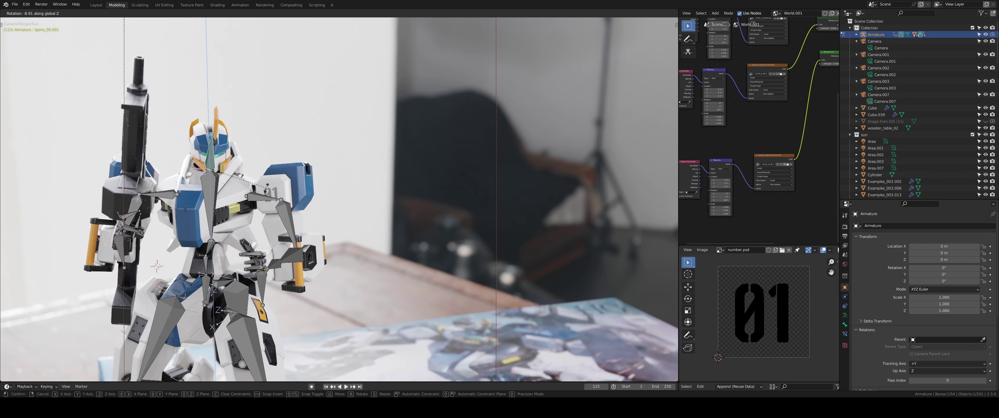
pyautogui.click(281, 183)
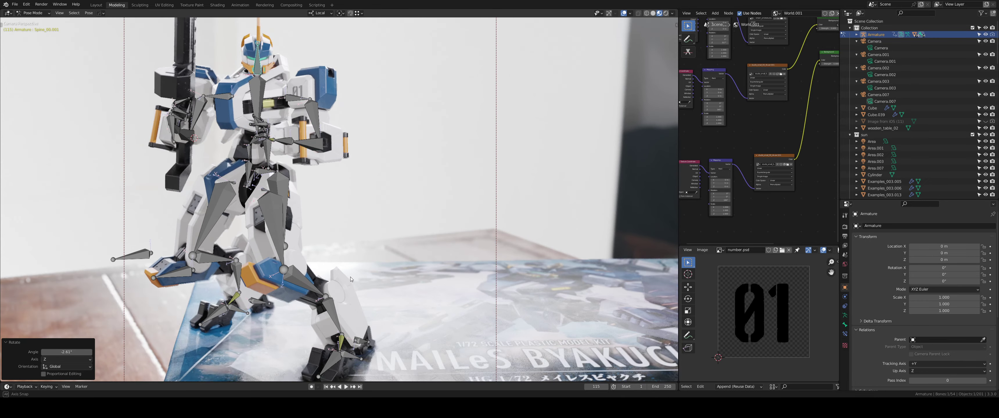
# Step: Reposition the left and right foot IK controls and shift the upper body via the spine
pyautogui.moveTo(351, 278); pyautogui.dragTo(369, 320, button='middle')
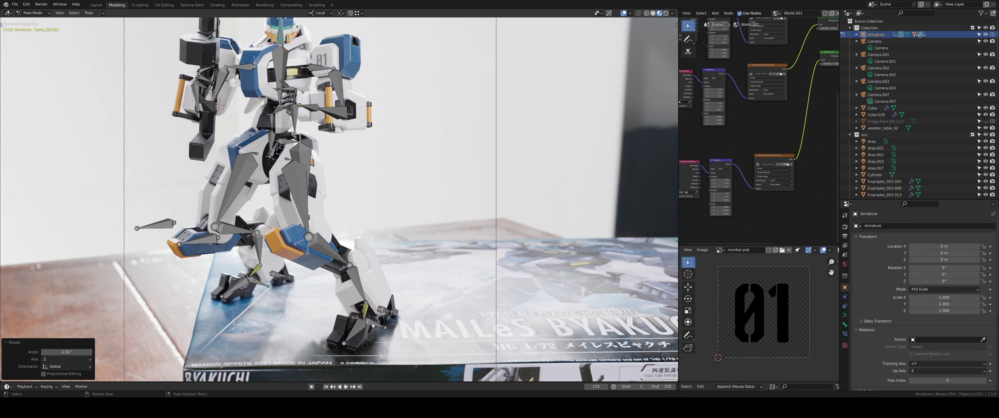
pyautogui.click(399, 317)
pyautogui.press('g')
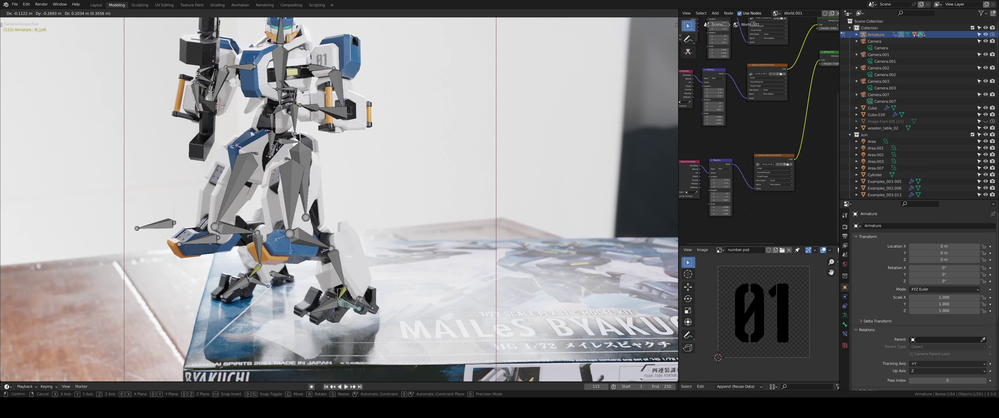
pyautogui.click(348, 314)
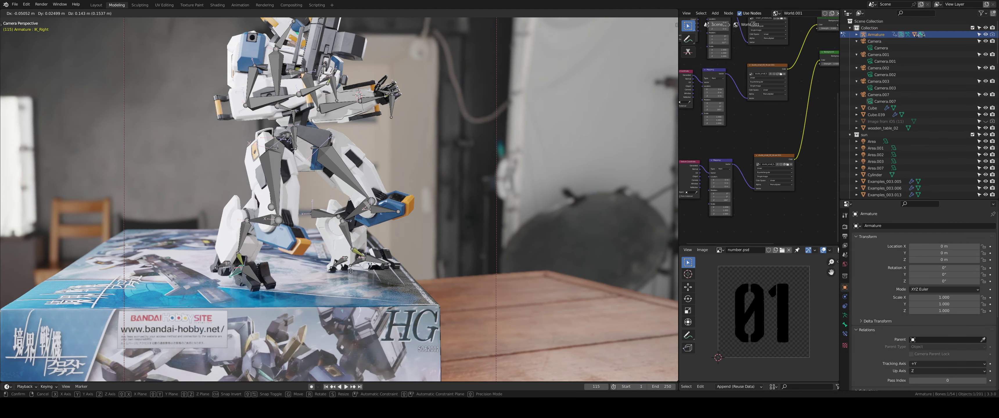
pyautogui.click(350, 272)
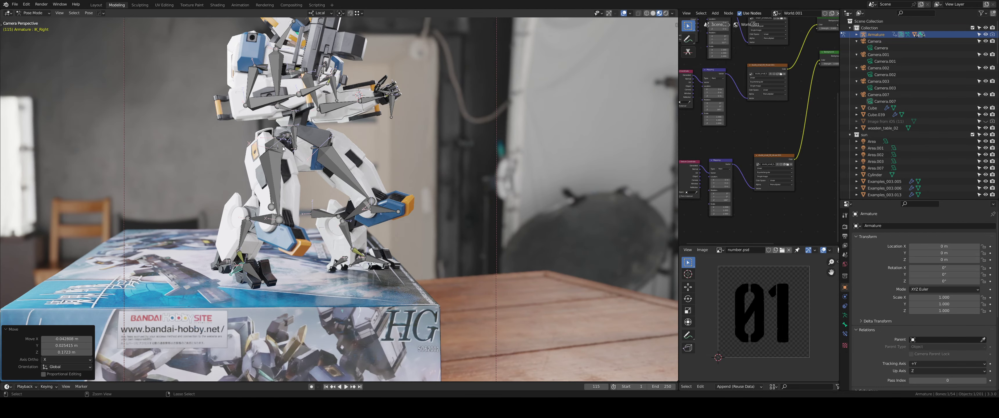
pyautogui.press('g')
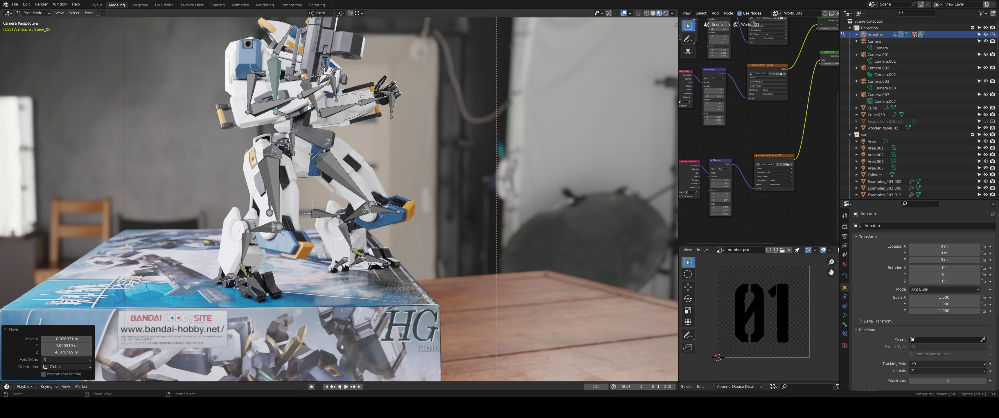
pyautogui.click(302, 124)
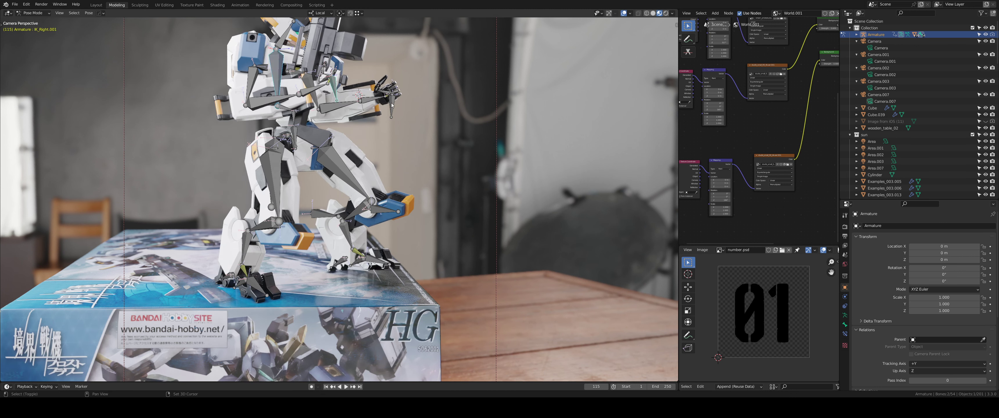
# Step: Move IK_Left.001 together with the other controls, then adjust the left foot control
pyautogui.keyDown('shift'); pyautogui.click(391, 108); pyautogui.keyUp('shift')
pyautogui.press('g')
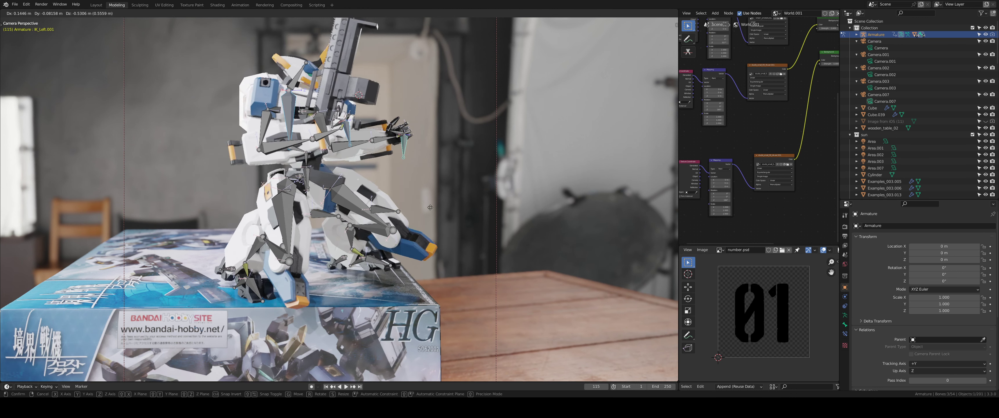
pyautogui.click(414, 180)
pyautogui.moveTo(414, 180)
pyautogui.mouseDown(button='middle')
pyautogui.moveTo(413, 254)
pyautogui.moveTo(345, 268)
pyautogui.moveTo(427, 270)
pyautogui.mouseUp(button='middle')
pyautogui.click(442, 268)
pyautogui.press('g')
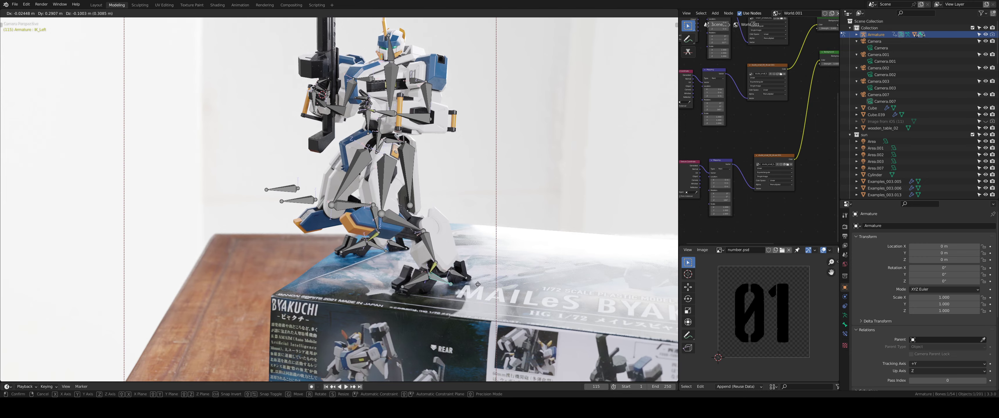
pyautogui.click(478, 286)
pyautogui.moveTo(478, 286)
pyautogui.mouseDown(button='middle')
pyautogui.moveTo(384, 260)
pyautogui.moveTo(426, 239)
pyautogui.moveTo(372, 268)
pyautogui.moveTo(397, 255)
pyautogui.moveTo(359, 242)
pyautogui.moveTo(430, 227)
pyautogui.mouseUp(button='middle')
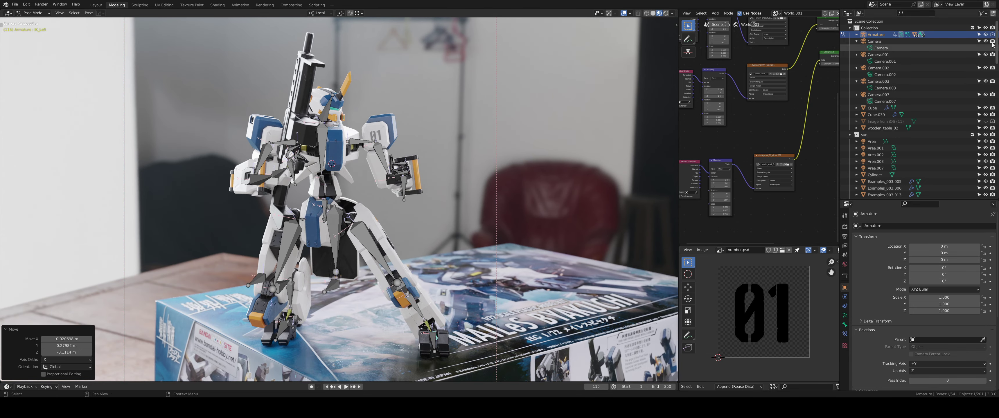
# Step: Hide the armature, zoom in on the robot, and select Camera.007
pyautogui.click(986, 34)
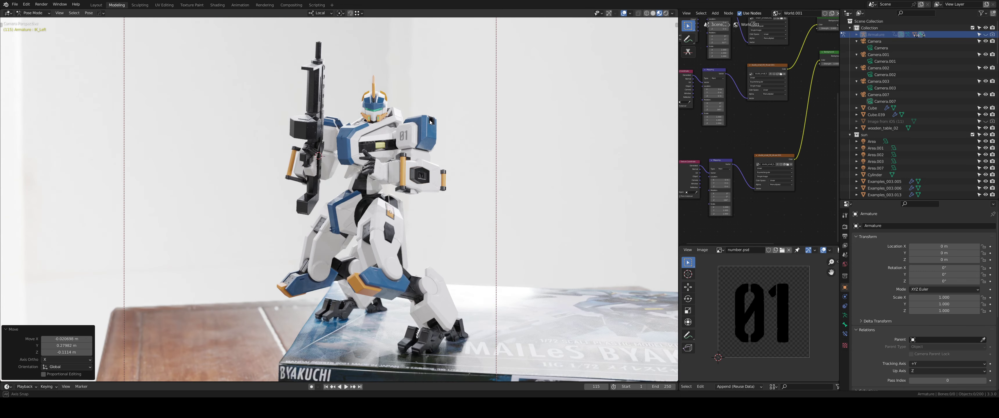
pyautogui.moveTo(431, 122)
pyautogui.mouseDown(button='middle')
pyautogui.moveTo(462, 116)
pyautogui.moveTo(352, 229)
pyautogui.mouseUp(button='middle')
pyautogui.scroll(2, 352, 229)
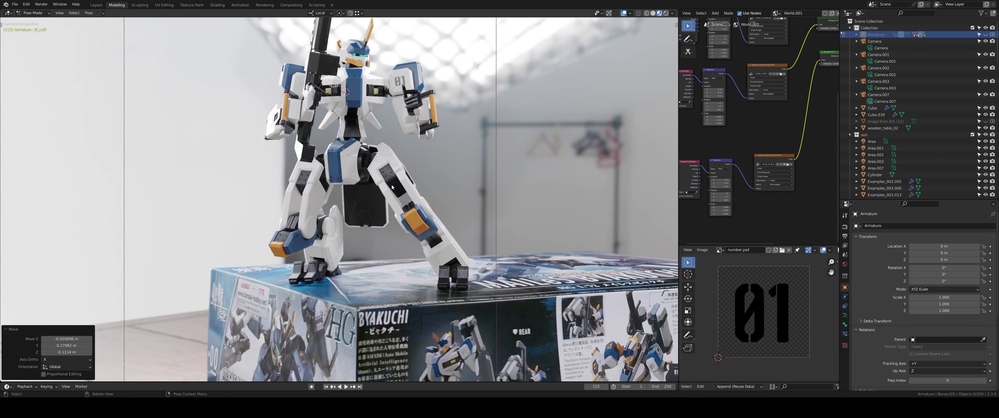
pyautogui.scroll(3, 386, 187)
pyautogui.scroll(3, 332, 173)
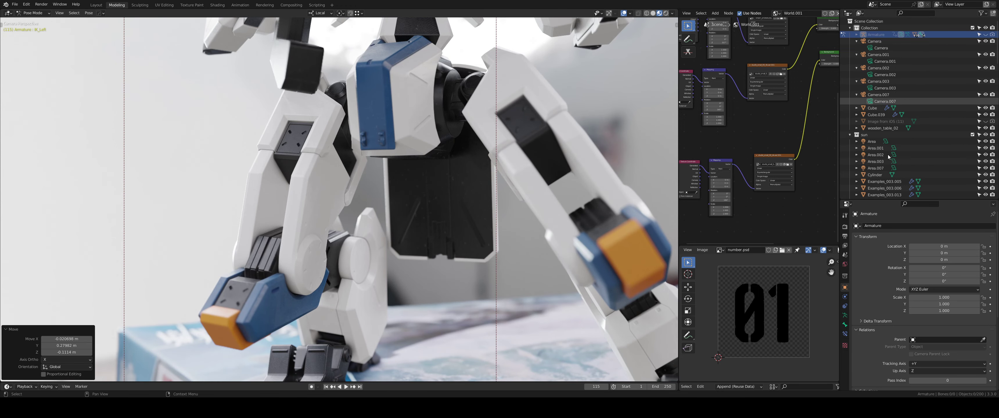
pyautogui.click(885, 102)
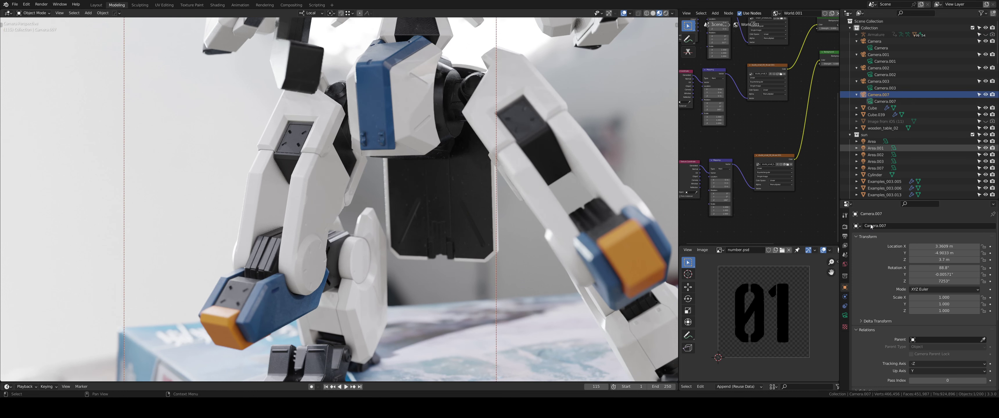
# Step: Clear Camera.007's focus object and set its depth-of-field F-Stop to 10
pyautogui.click(845, 315)
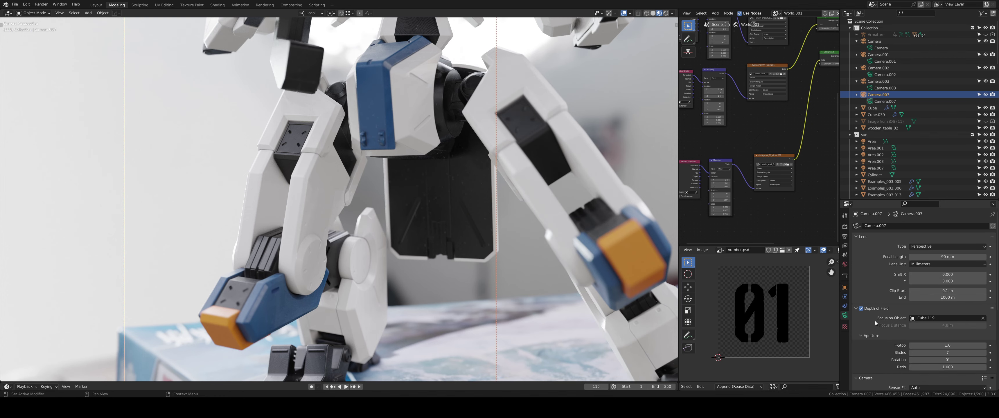
pyautogui.click(984, 319)
pyautogui.moveTo(454, 203); pyautogui.dragTo(422, 192, button='middle')
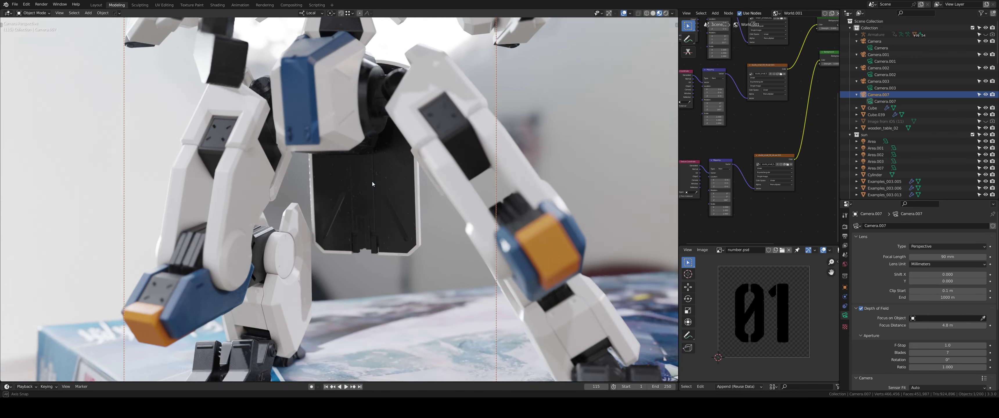
pyautogui.moveTo(494, 236); pyautogui.dragTo(520, 229, button='middle')
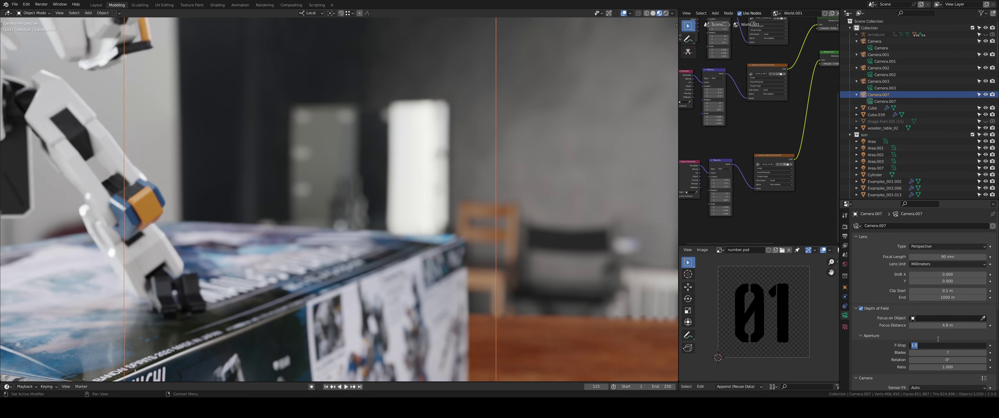
pyautogui.write('10')
pyautogui.press('Return')
pyautogui.moveTo(409, 179)
pyautogui.mouseDown(button='middle')
pyautogui.moveTo(356, 165)
pyautogui.moveTo(366, 232)
pyautogui.moveTo(270, 255)
pyautogui.mouseUp(button='middle')
# Step: Inspect the shot up close, selecting Cube.067, Camera.007 and Cube.042 near the robot's leg
pyautogui.click(413, 233)
pyautogui.scroll(5, 414, 234)
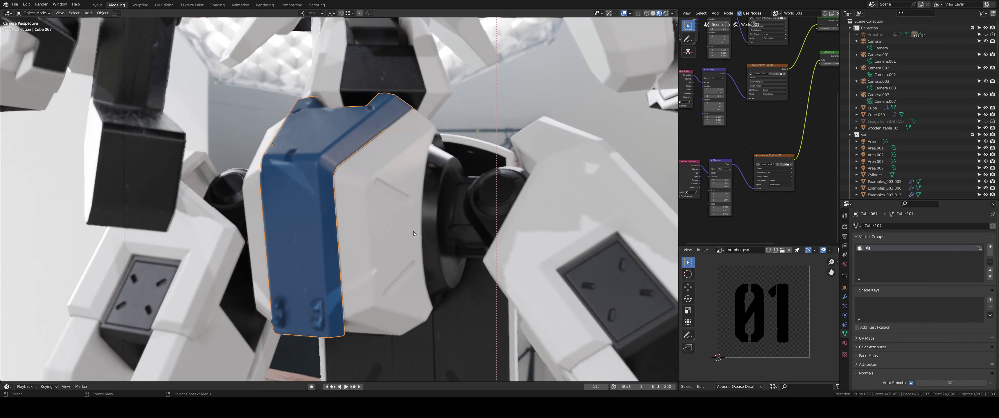
pyautogui.moveTo(359, 217)
pyautogui.mouseDown(button='middle')
pyautogui.moveTo(419, 235)
pyautogui.moveTo(328, 199)
pyautogui.moveTo(453, 272)
pyautogui.moveTo(382, 226)
pyautogui.moveTo(422, 225)
pyautogui.moveTo(375, 241)
pyautogui.moveTo(426, 195)
pyautogui.moveTo(435, 206)
pyautogui.moveTo(387, 260)
pyautogui.moveTo(397, 221)
pyautogui.moveTo(408, 232)
pyautogui.mouseUp(button='middle')
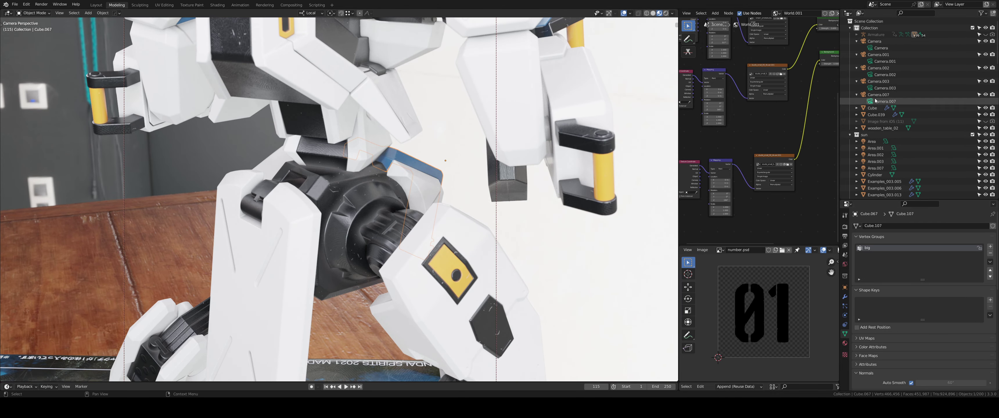
pyautogui.click(886, 102)
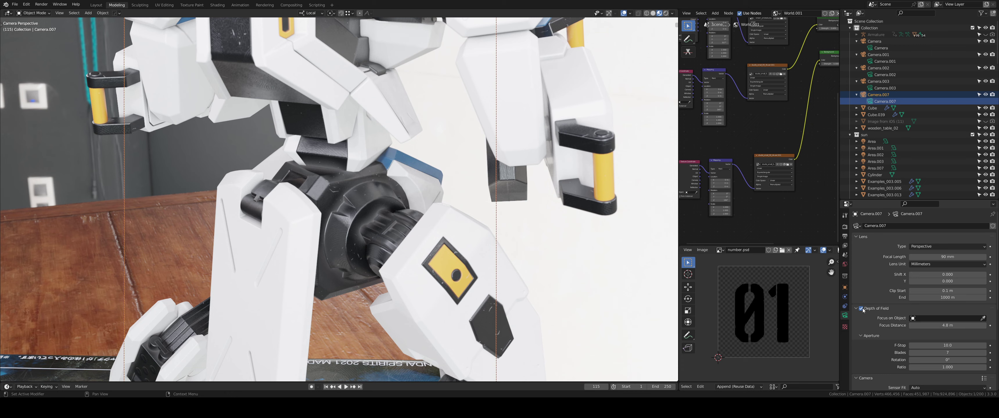
pyautogui.scroll(3, 412, 241)
pyautogui.moveTo(410, 265)
pyautogui.mouseDown(button='middle')
pyautogui.moveTo(421, 247)
pyautogui.moveTo(198, 217)
pyautogui.mouseUp(button='middle')
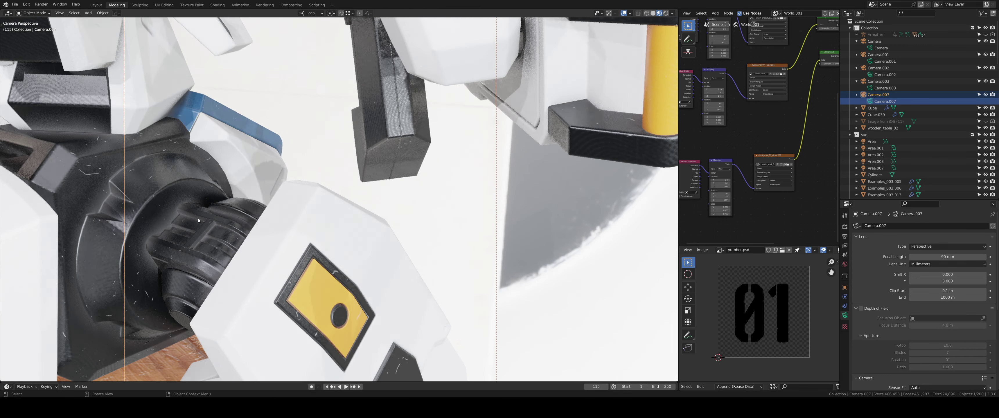
pyautogui.click(212, 253)
pyautogui.scroll(2, 319, 222)
pyautogui.moveTo(319, 222)
pyautogui.mouseDown(button='middle')
pyautogui.moveTo(373, 189)
pyautogui.moveTo(350, 203)
pyautogui.moveTo(341, 189)
pyautogui.mouseUp(button='middle')
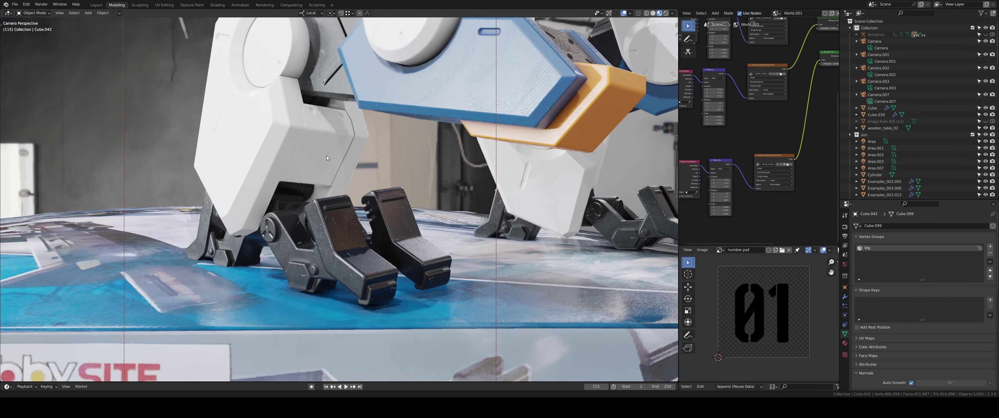
# Step: Nudge the ankle joint part Examples_004.042 into a slightly better position
pyautogui.moveTo(342, 190); pyautogui.dragTo(334, 191, button='middle')
pyautogui.scroll(4, 334, 191)
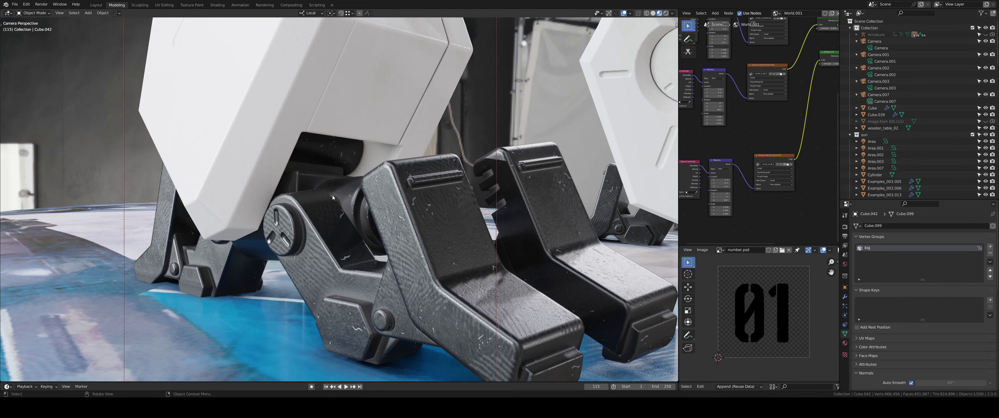
pyautogui.click(284, 238)
pyautogui.press('g')
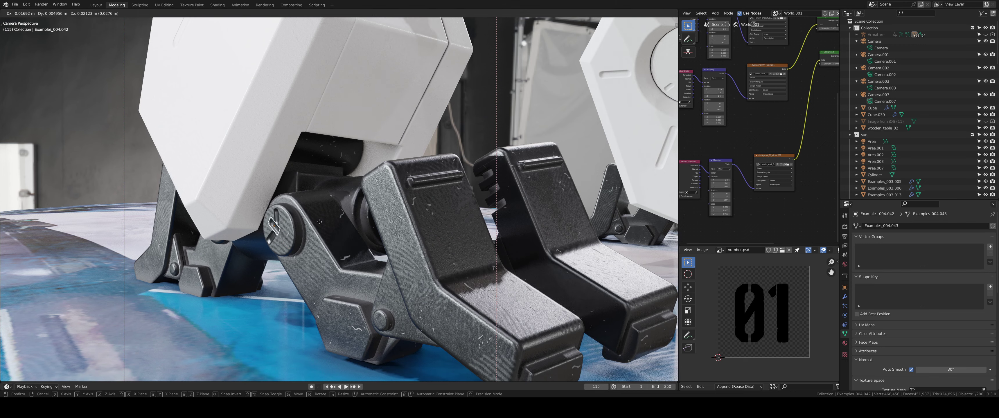
pyautogui.click(311, 231)
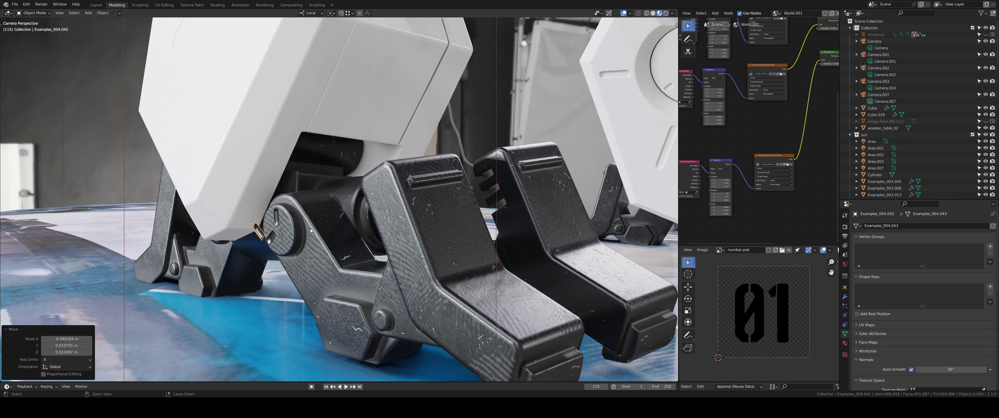
# Step: Shift the decal on the other foot block slightly
pyautogui.moveTo(311, 230)
pyautogui.mouseDown(button='middle')
pyautogui.moveTo(359, 208)
pyautogui.moveTo(375, 272)
pyautogui.mouseUp(button='middle')
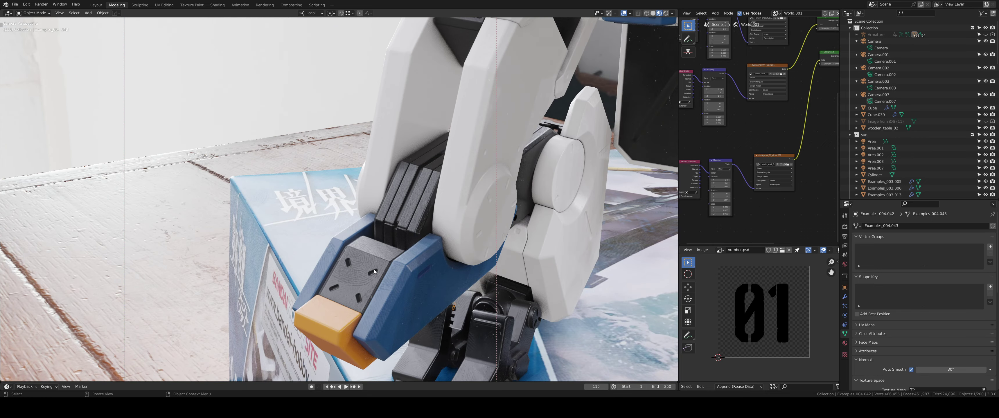
pyautogui.press('g')
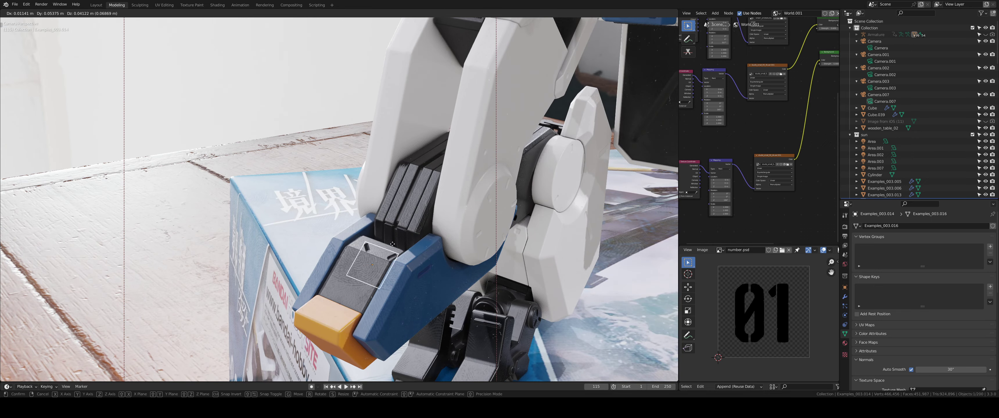
pyautogui.click(393, 244)
pyautogui.moveTo(392, 244)
pyautogui.mouseDown(button='middle')
pyautogui.moveTo(419, 158)
pyautogui.moveTo(319, 303)
pyautogui.moveTo(364, 250)
pyautogui.moveTo(360, 235)
pyautogui.moveTo(377, 229)
pyautogui.moveTo(378, 272)
pyautogui.mouseUp(button='middle')
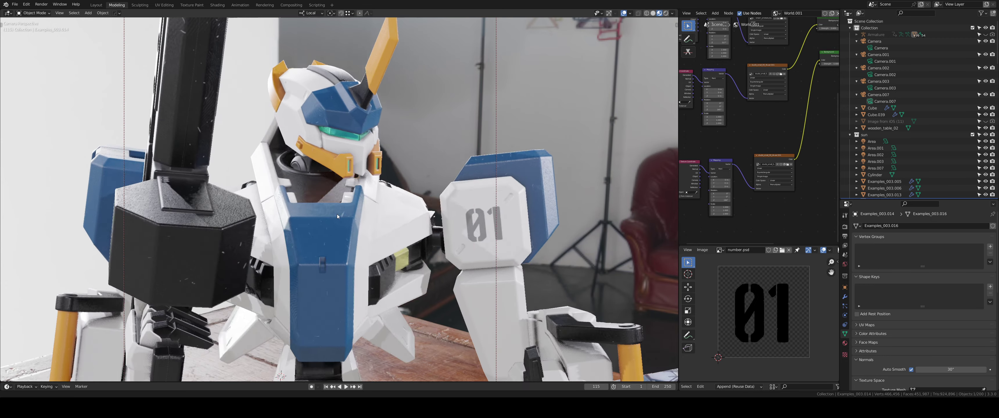
# Step: Move the small chest slot piece Example Sheet_027_projected.002 to a new spot on the torso
pyautogui.click(317, 259)
pyautogui.press('g')
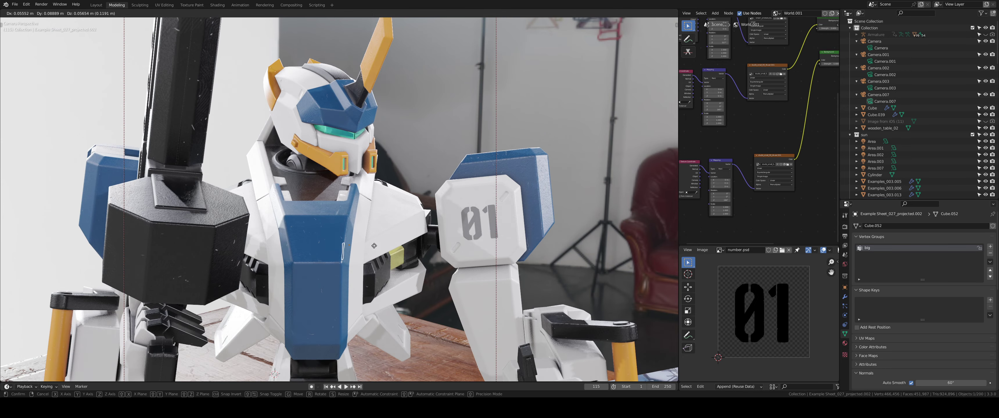
pyautogui.click(358, 264)
pyautogui.keyDown('shift'); pyautogui.moveTo(456, 298); pyautogui.dragTo(358, 232, button='middle'); pyautogui.keyUp('shift')
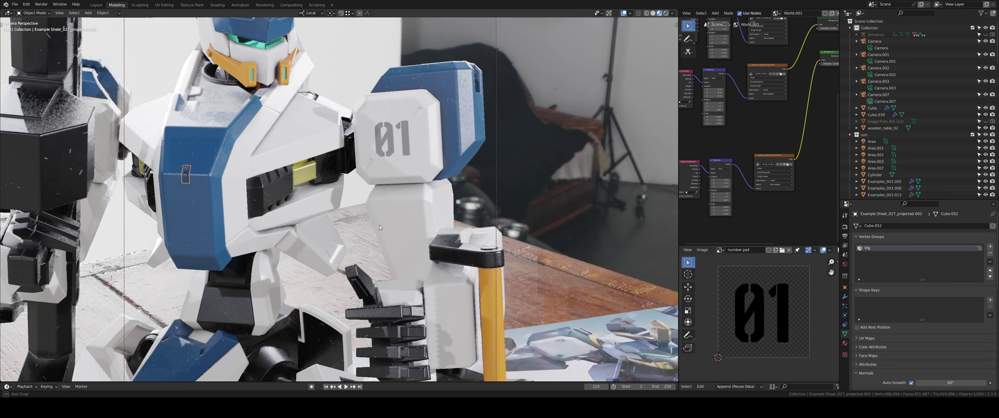
pyautogui.scroll(5, 379, 225)
pyautogui.keyDown('shift'); pyautogui.moveTo(332, 264); pyautogui.dragTo(403, 238, button='middle'); pyautogui.keyUp('shift')
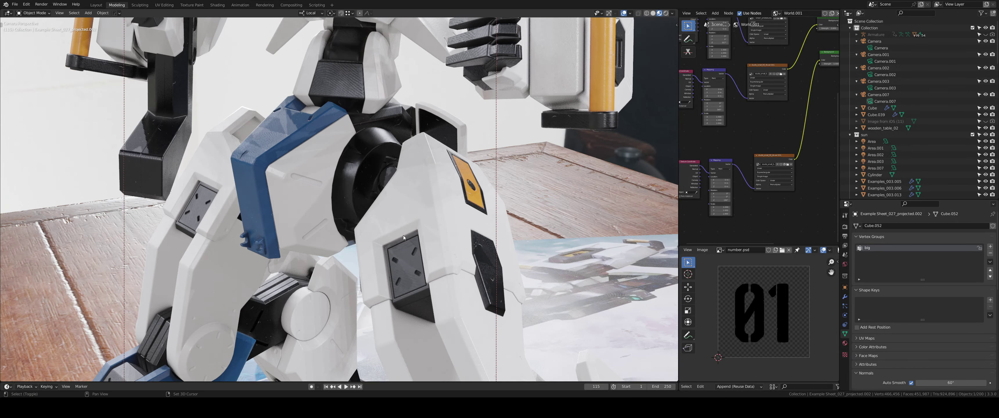
# Step: Check the torso, '01' shoulder and legs, select knee block Example Sheet_022.010, then view the whole robot
pyautogui.moveTo(395, 183)
pyautogui.mouseDown(button='middle')
pyautogui.moveTo(323, 268)
pyautogui.moveTo(276, 257)
pyautogui.moveTo(367, 197)
pyautogui.moveTo(363, 155)
pyautogui.mouseUp(button='middle')
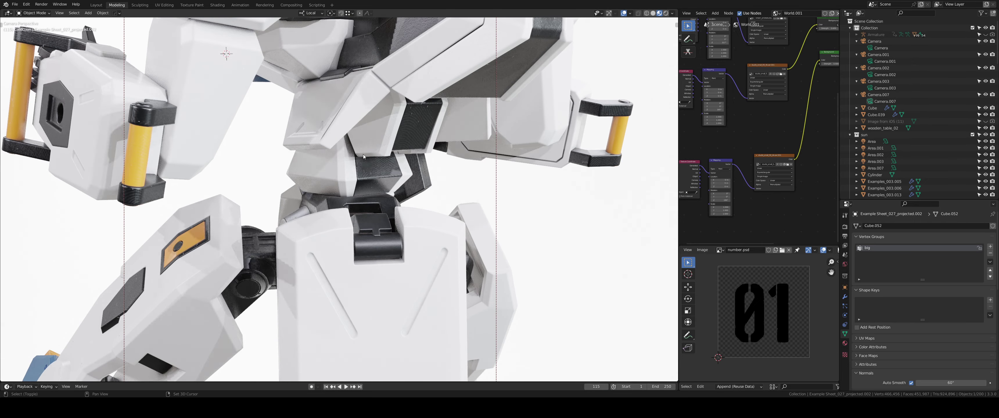
pyautogui.moveTo(394, 133); pyautogui.dragTo(369, 228, button='middle')
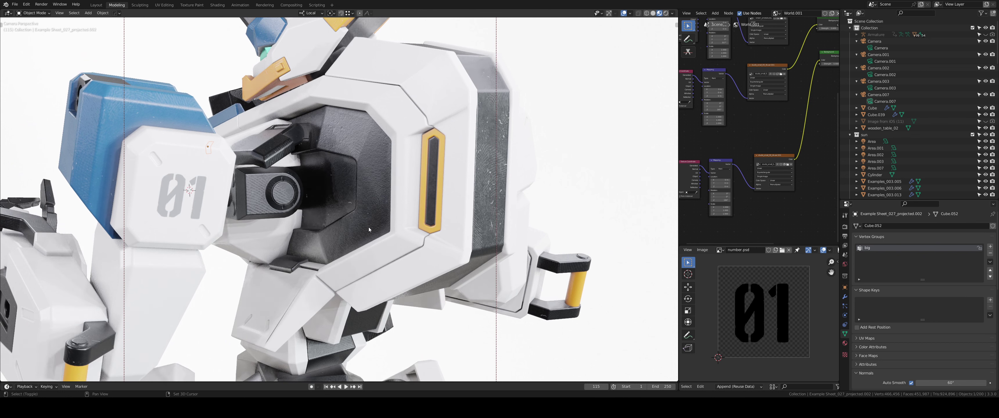
pyautogui.moveTo(337, 193)
pyautogui.mouseDown(button='middle')
pyautogui.moveTo(314, 169)
pyautogui.moveTo(278, 170)
pyautogui.moveTo(325, 92)
pyautogui.moveTo(346, 166)
pyautogui.moveTo(338, 203)
pyautogui.moveTo(357, 164)
pyautogui.mouseUp(button='middle')
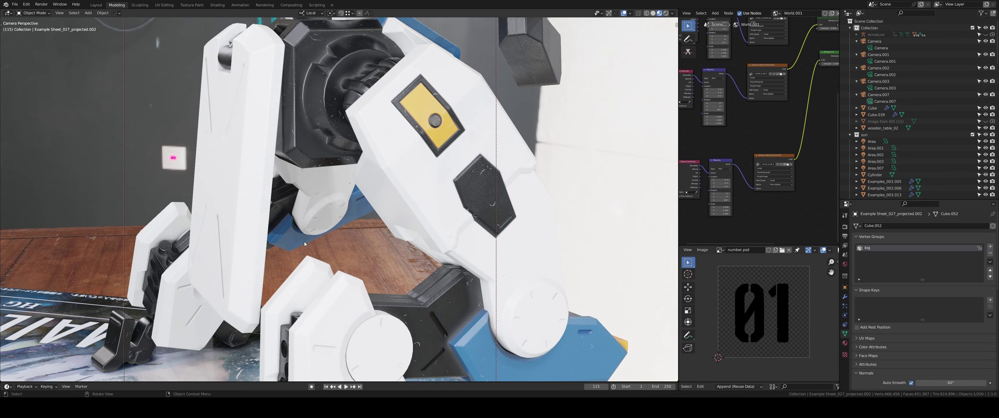
pyautogui.scroll(-3, 326, 241)
pyautogui.scroll(-3, 330, 238)
pyautogui.moveTo(330, 238)
pyautogui.mouseDown(button='middle')
pyautogui.moveTo(370, 236)
pyautogui.moveTo(435, 279)
pyautogui.mouseUp(button='middle')
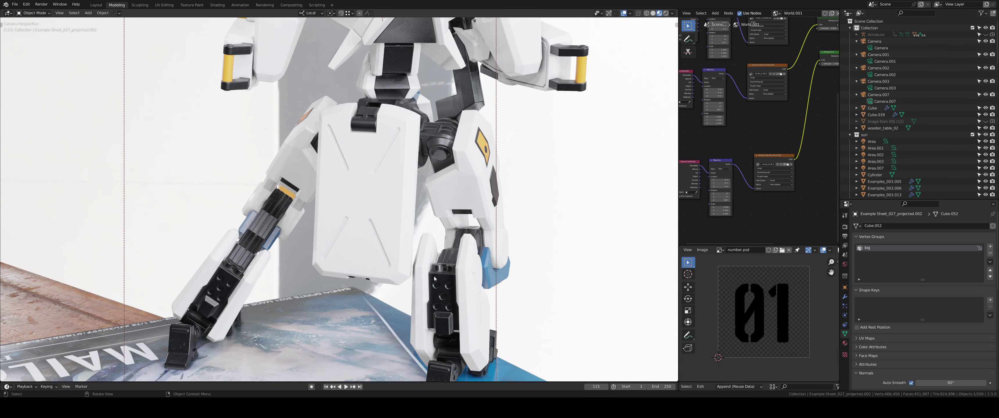
pyautogui.click(444, 299)
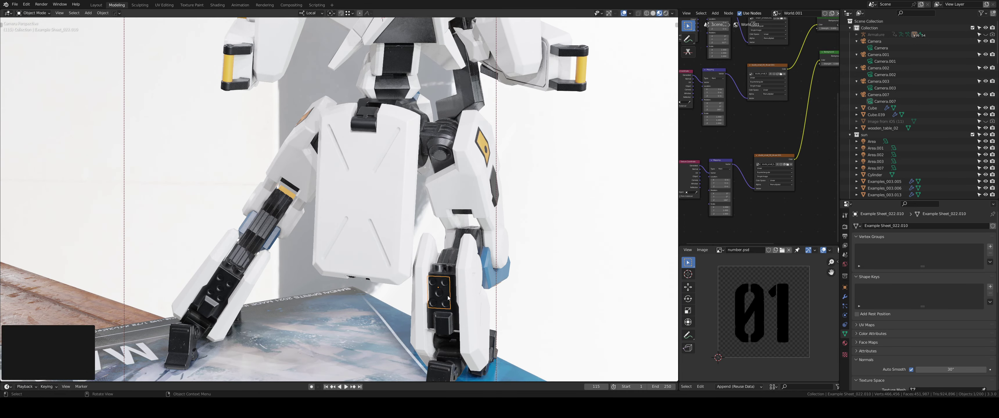
pyautogui.scroll(-3, 466, 308)
pyautogui.moveTo(466, 308)
pyautogui.mouseDown(button='middle')
pyautogui.moveTo(490, 273)
pyautogui.moveTo(416, 269)
pyautogui.mouseUp(button='middle')
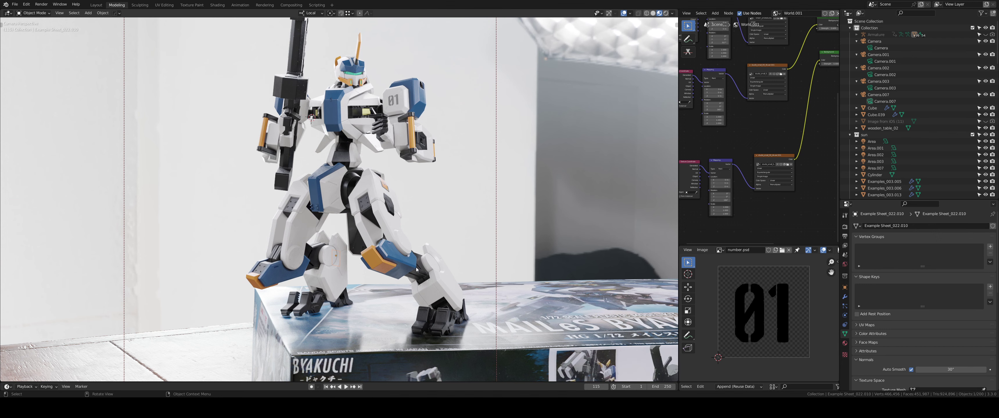
# Step: Play the posed robot's animation in the viewport with Spacebar
pyautogui.press('space')
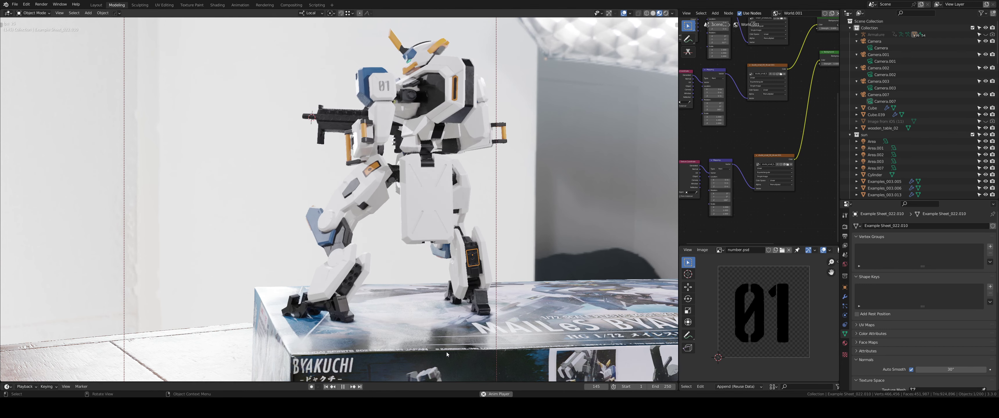